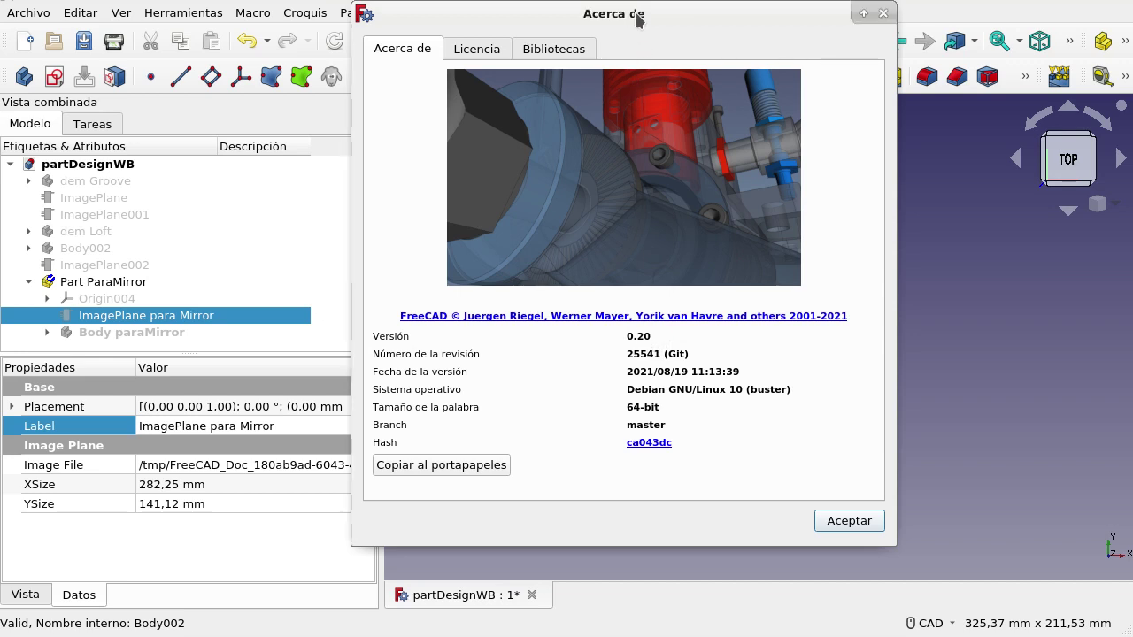
Nudge the FreeCAD 0.20 About (Acerca de) dialog down, then dismiss it with Aceptar.
drag(637, 19, 634, 46)
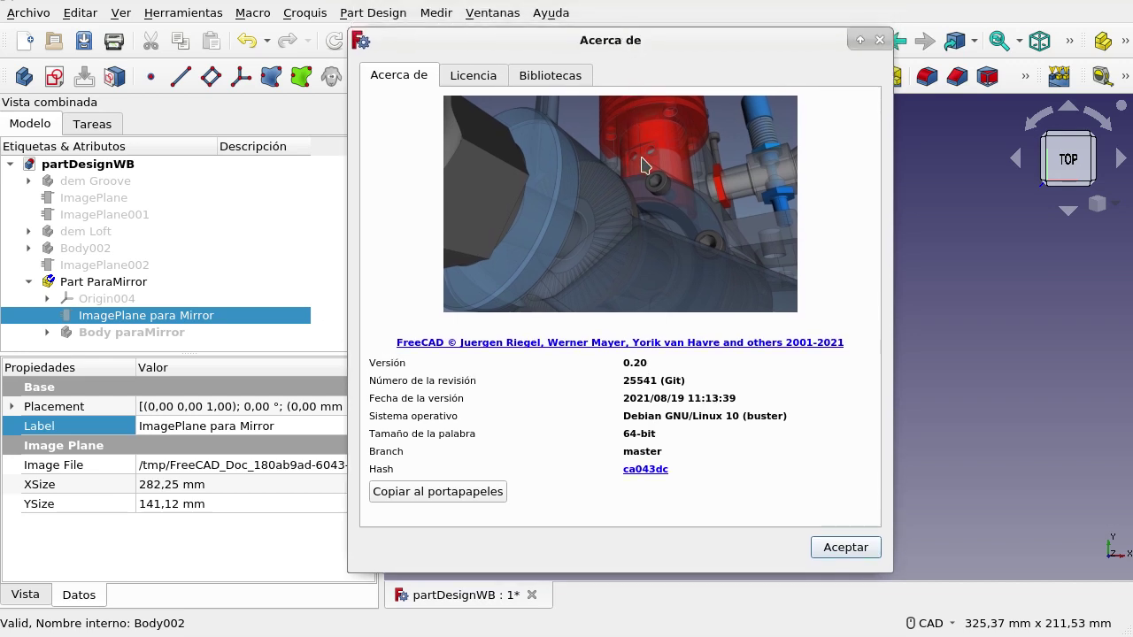
click(825, 548)
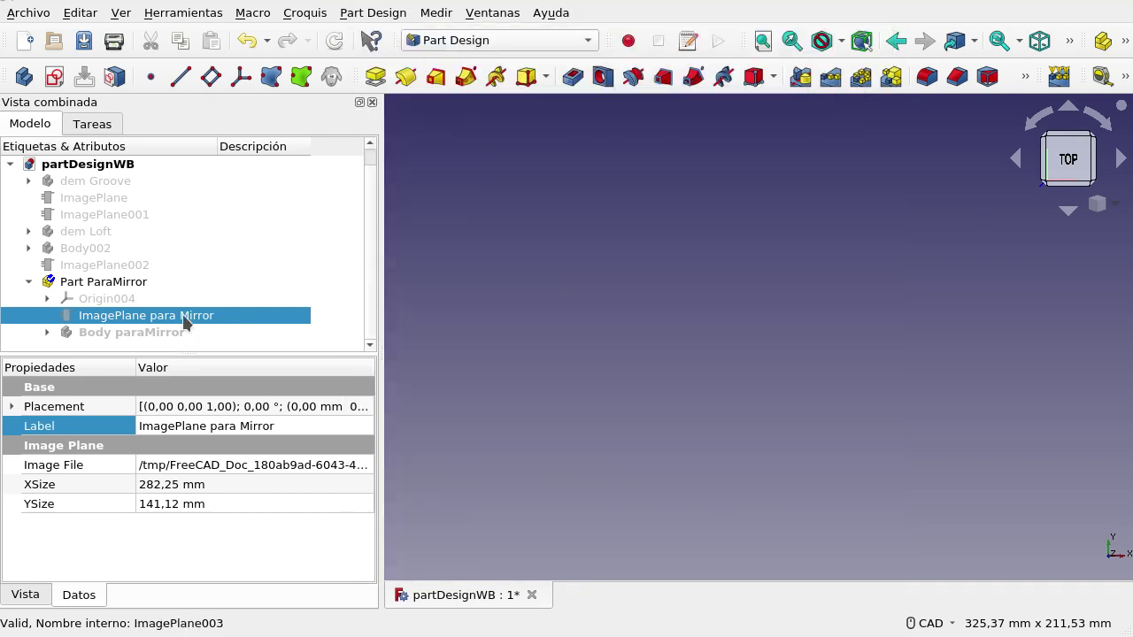
Toggle the 'ImagePlane para Mirror' image plane visible with Space.
key(space)
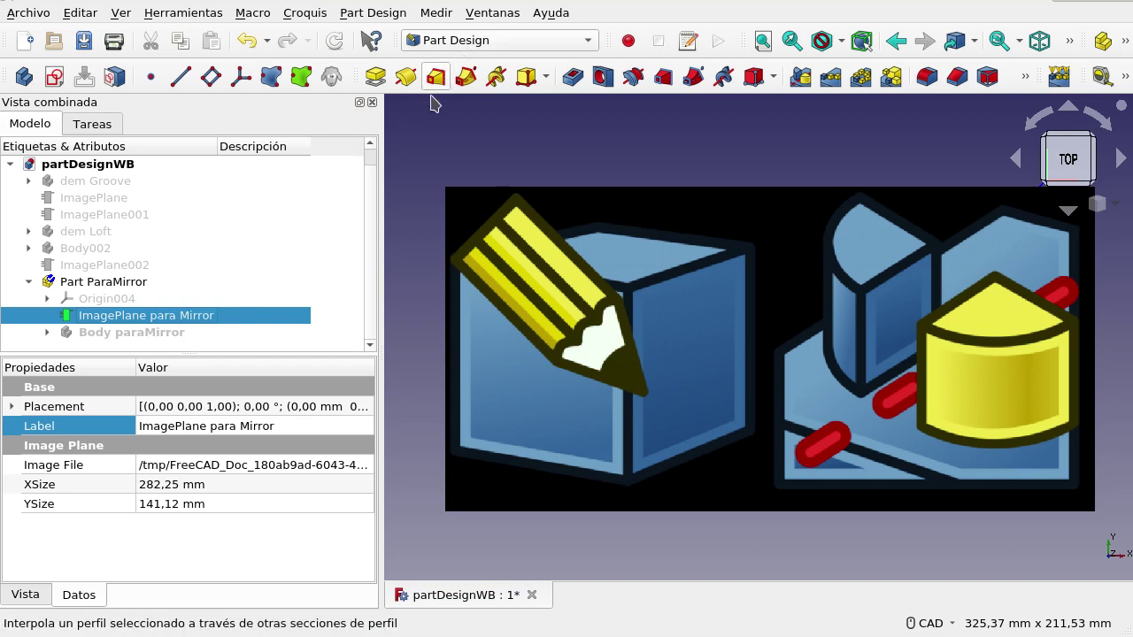
Hide the reference image, show Body paraMirror, and expand its feature list.
ctrl+click(160, 333)
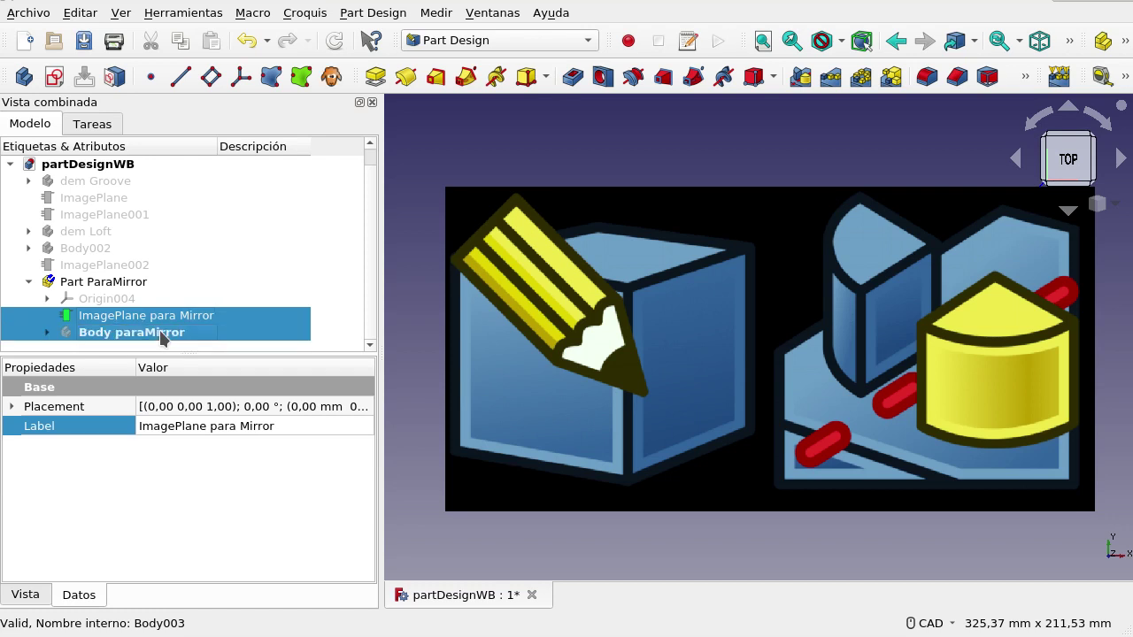
key(space)
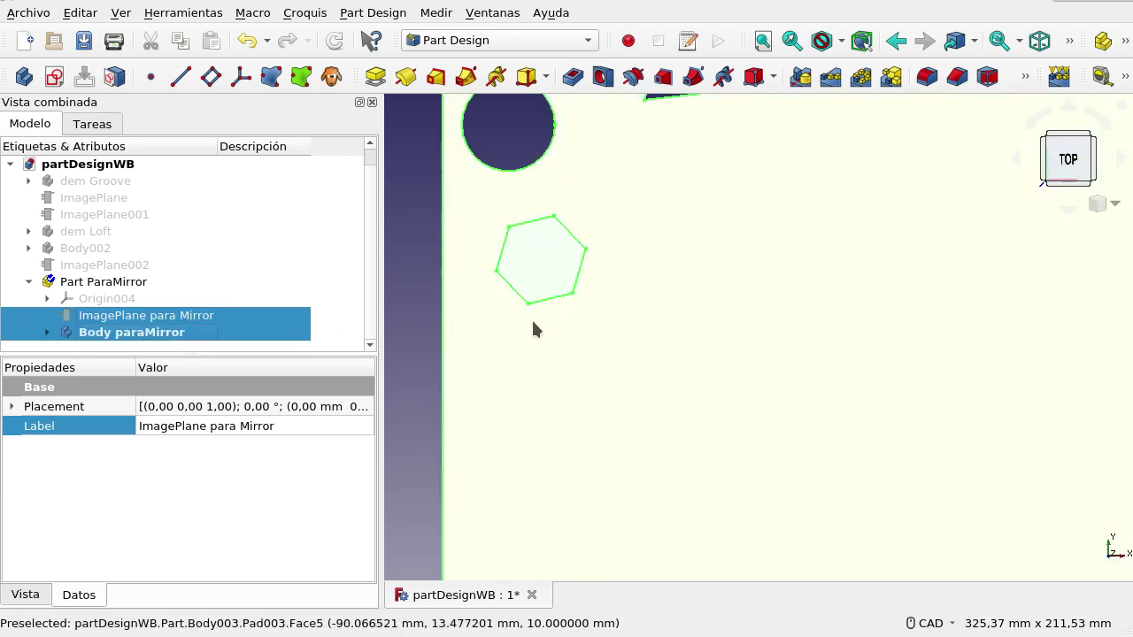
click(47, 333)
scroll(221, 297, down, 2)
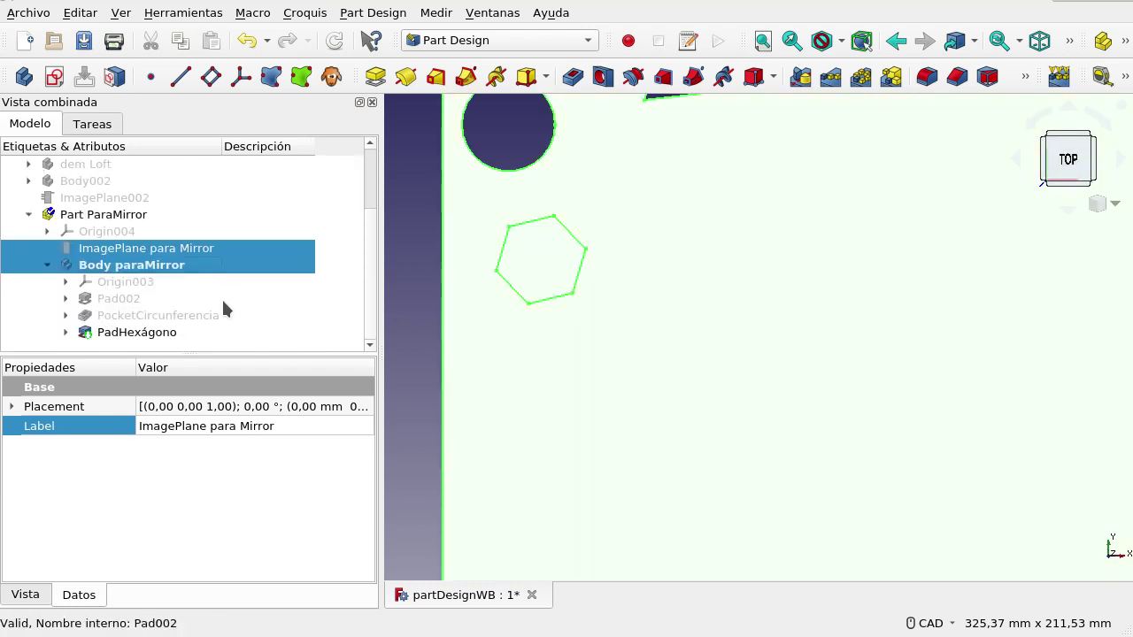
click(152, 331)
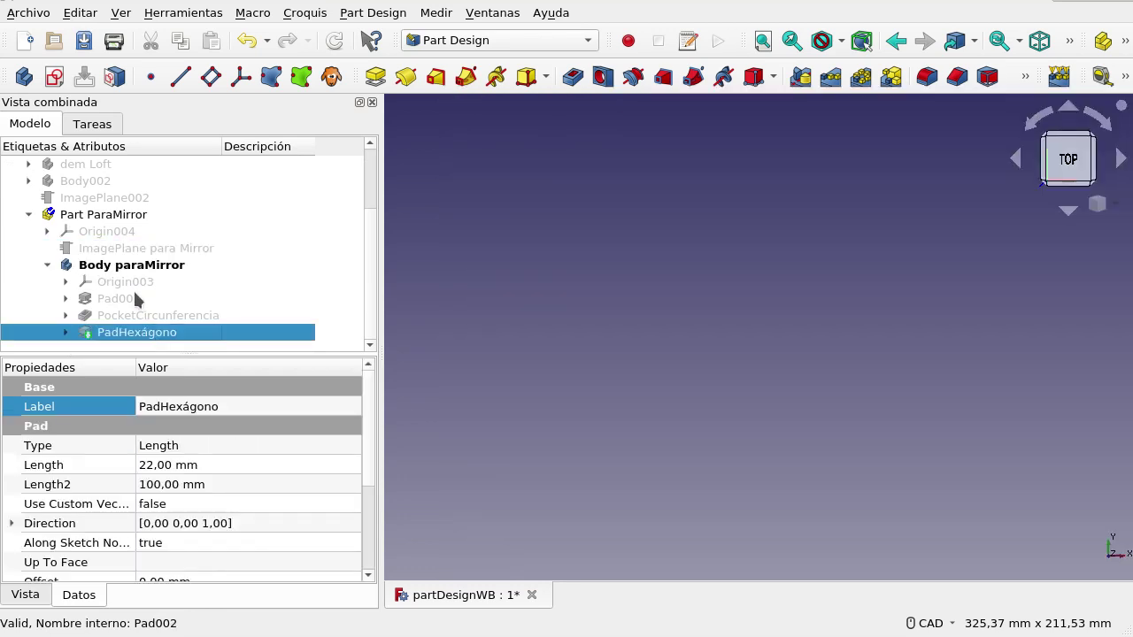
Display Sketch007 under Pad002 and fit the notched outline into view.
click(135, 301)
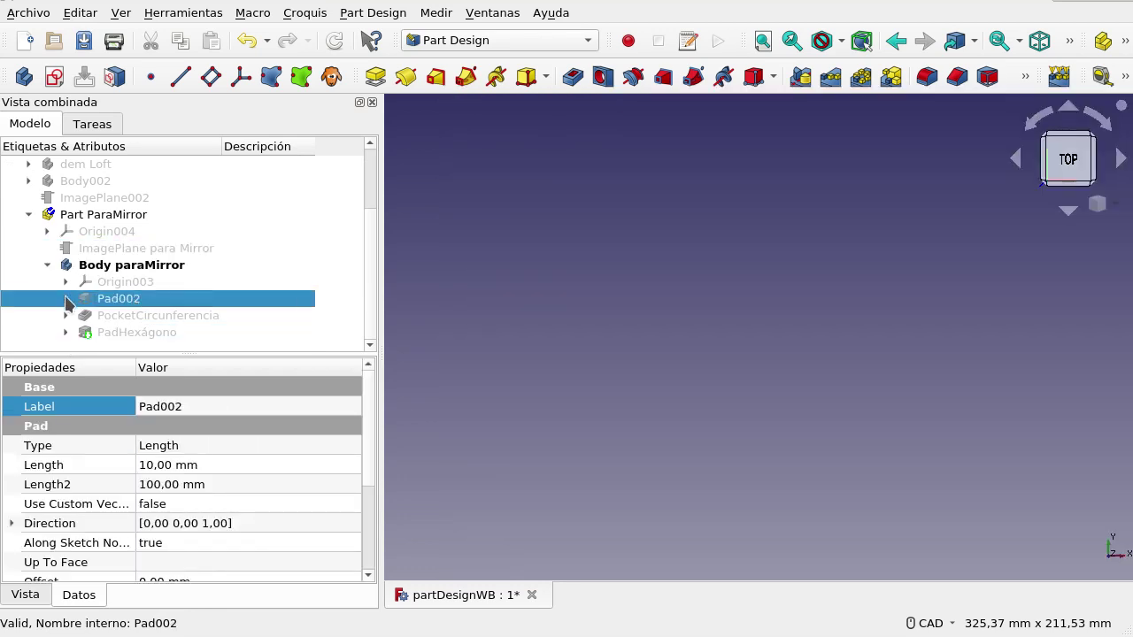
click(66, 298)
click(146, 316)
key(space)
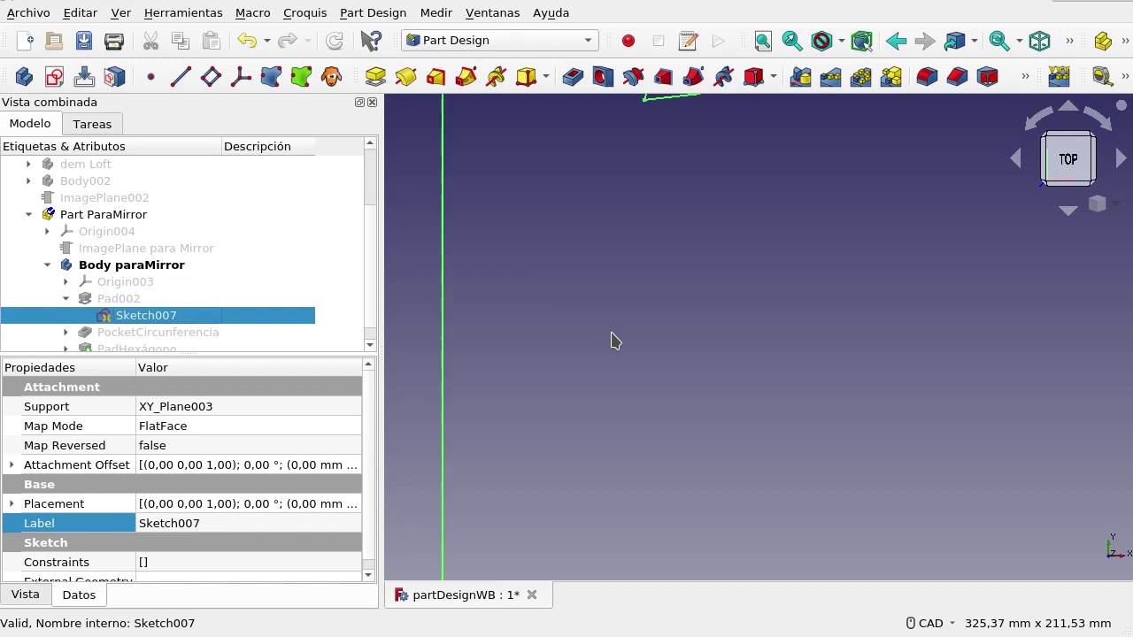
click(763, 41)
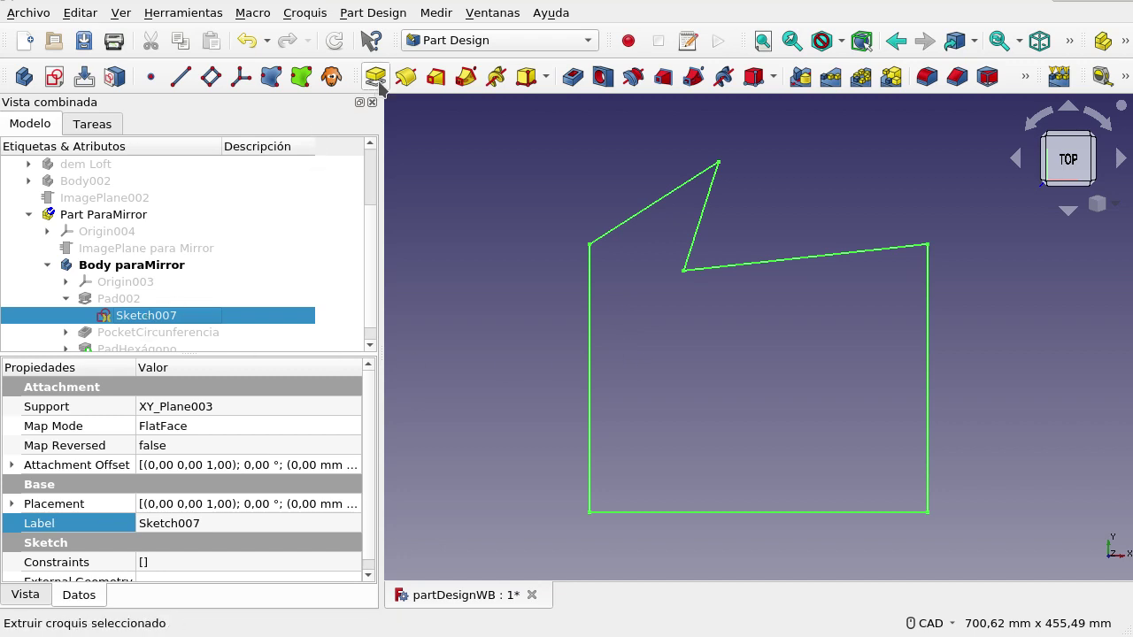
Orbit to inspect Pad002's notched plate, return to the Top view, and collapse Pad002.
click(118, 301)
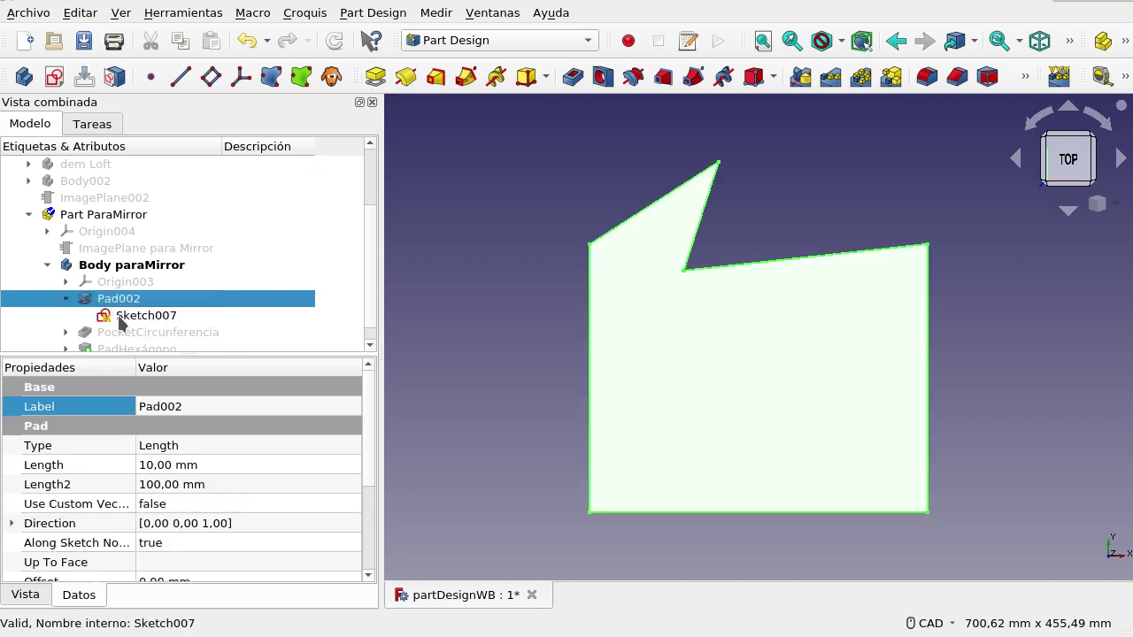
click(120, 317)
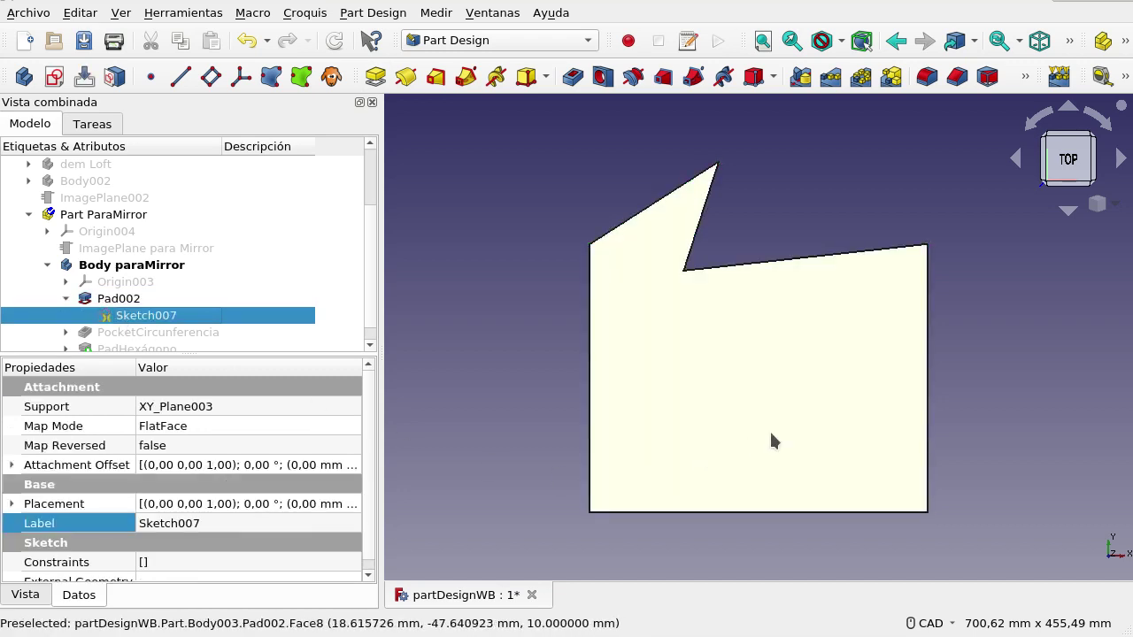
mouse_move(796, 384)
middle_down()
mouse_move(643, 380)
mouse_move(622, 434)
mouse_move(713, 458)
mouse_move(812, 412)
mouse_move(818, 386)
middle_up()
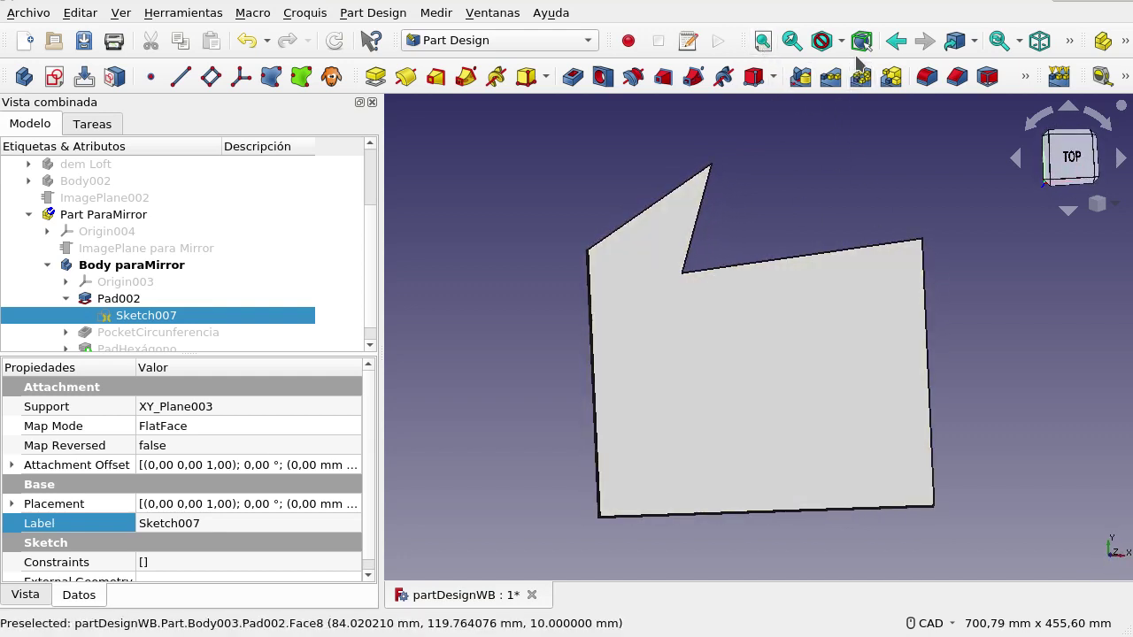
click(1068, 44)
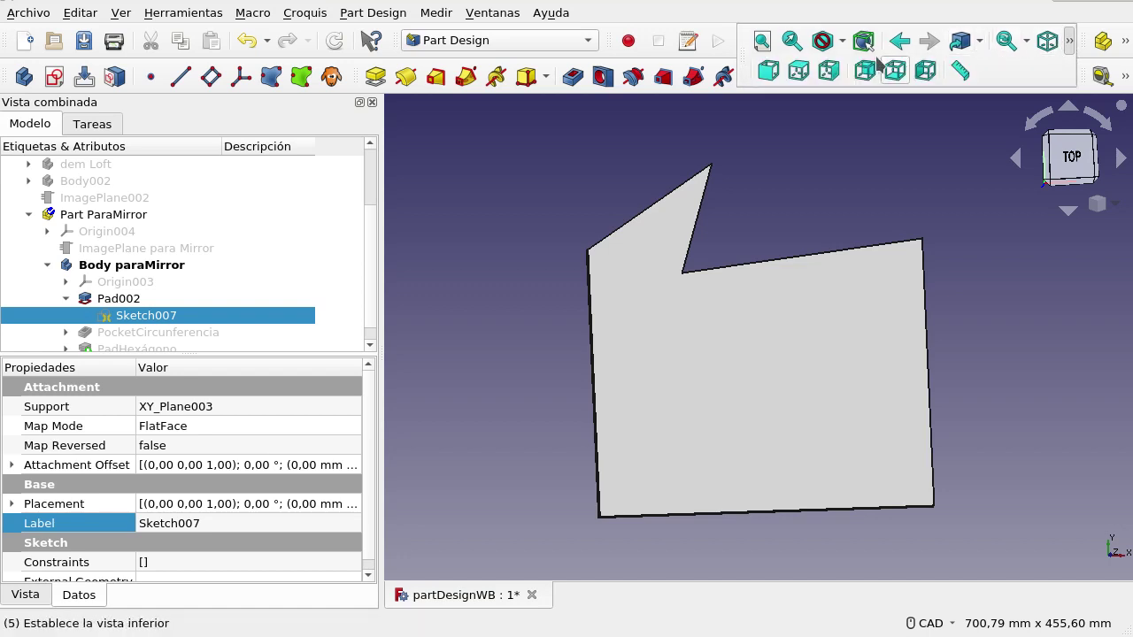
click(798, 70)
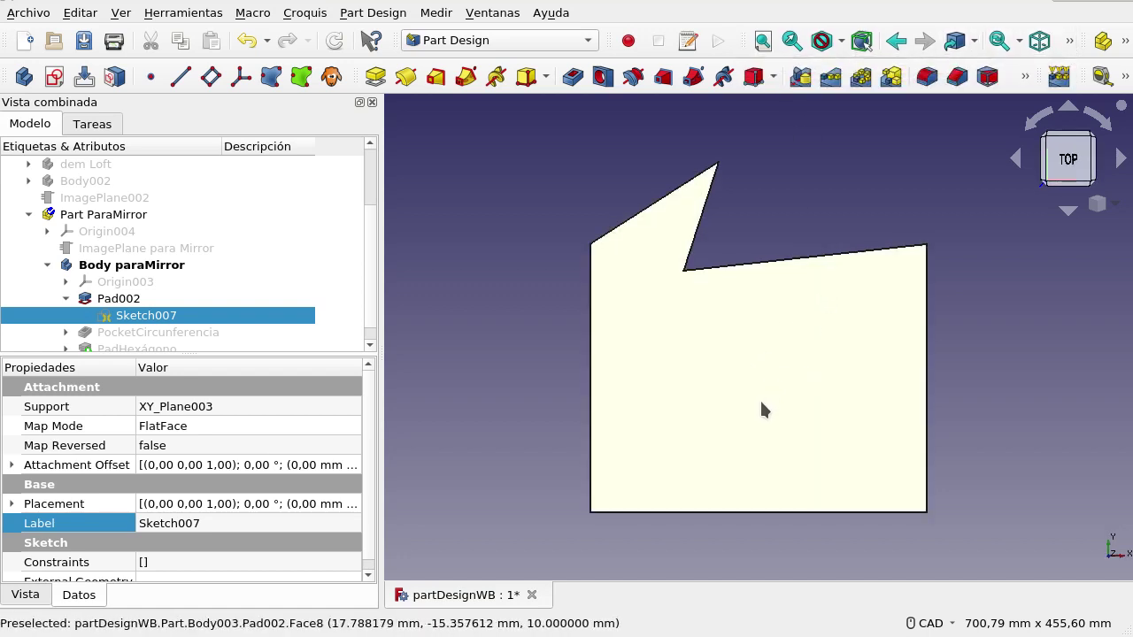
click(64, 299)
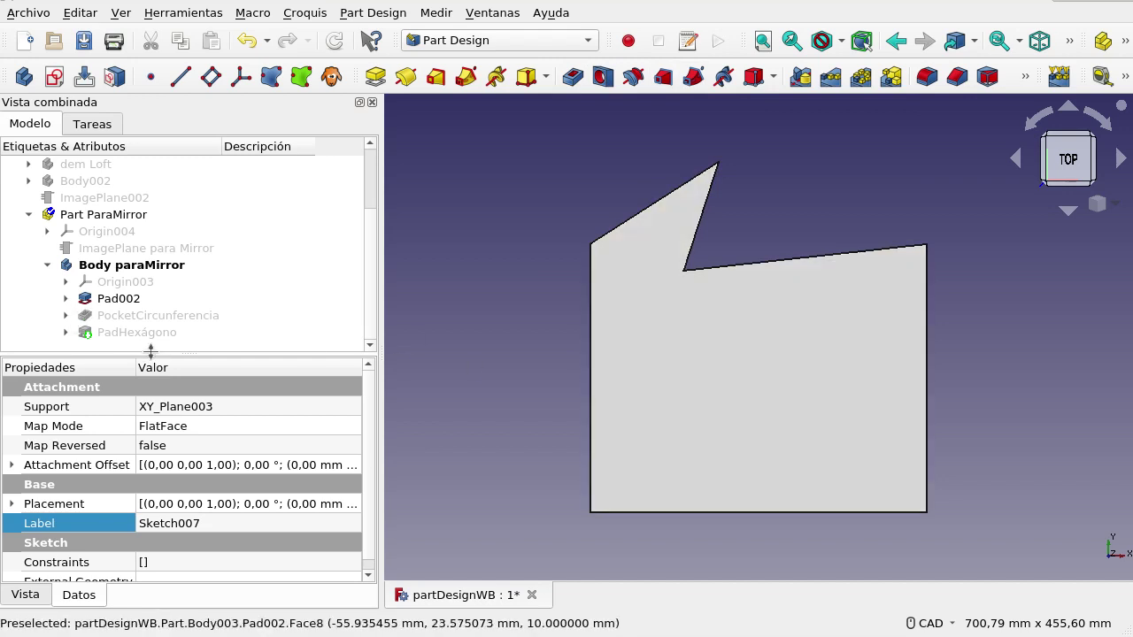
Hide Pad002 to isolate Sketch008's circle and inspect PocketCircunferencia's settings.
click(66, 317)
click(71, 332)
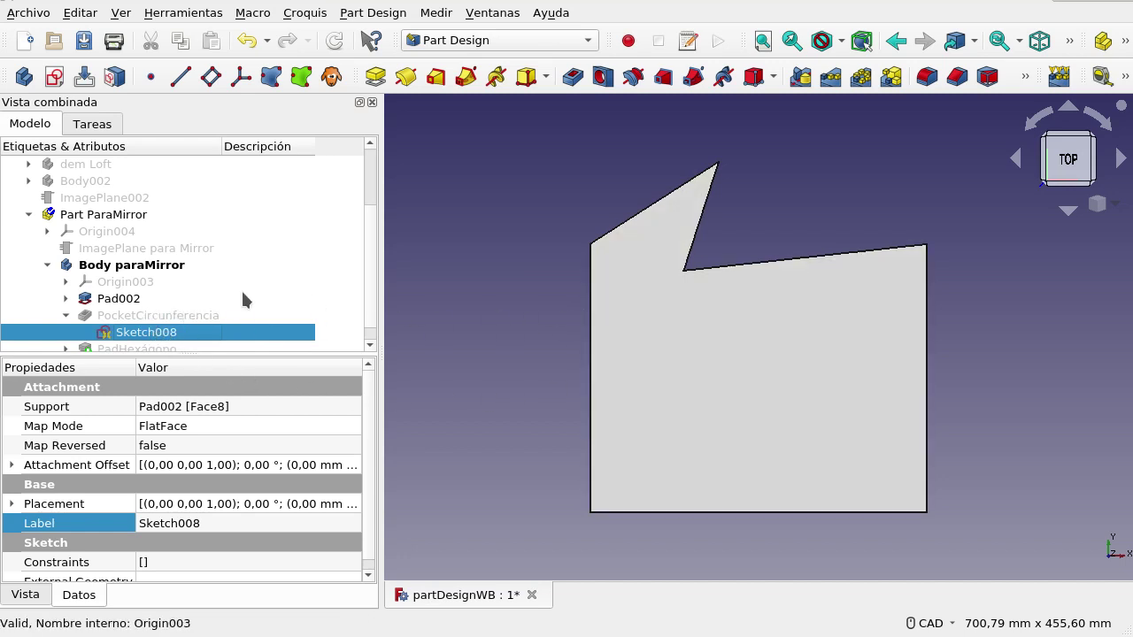
click(137, 298)
key(space)
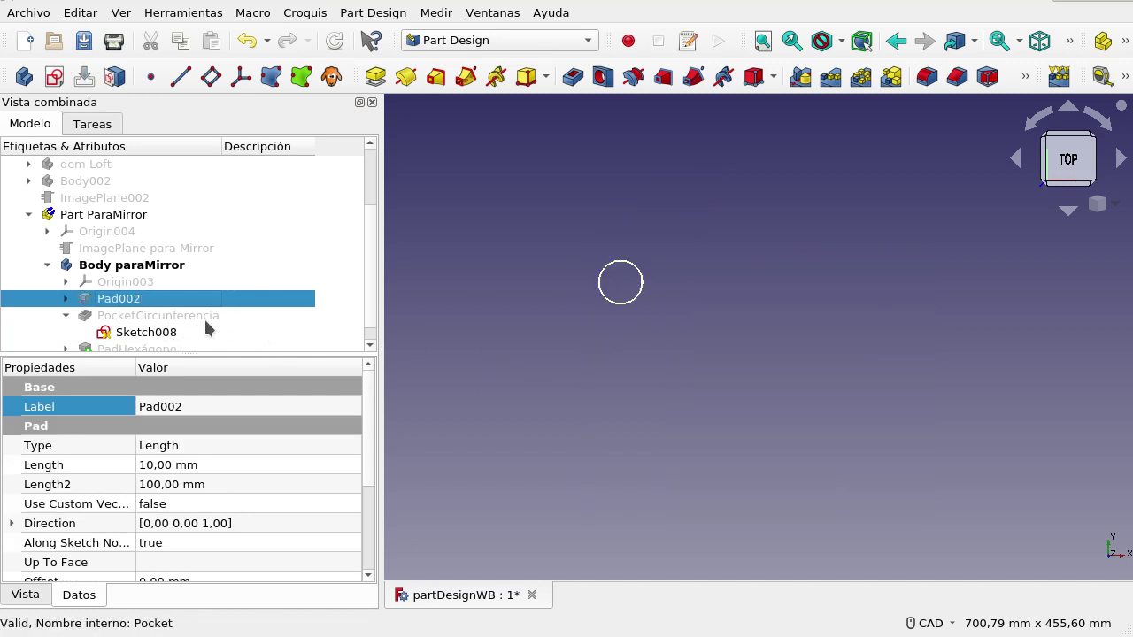
click(131, 318)
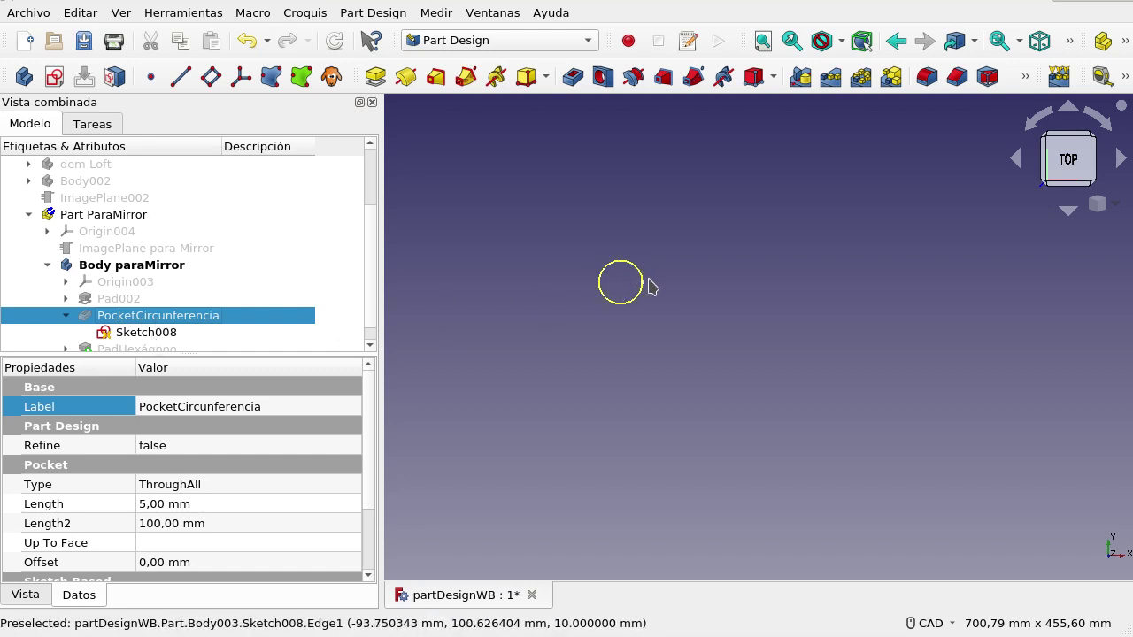
click(149, 301)
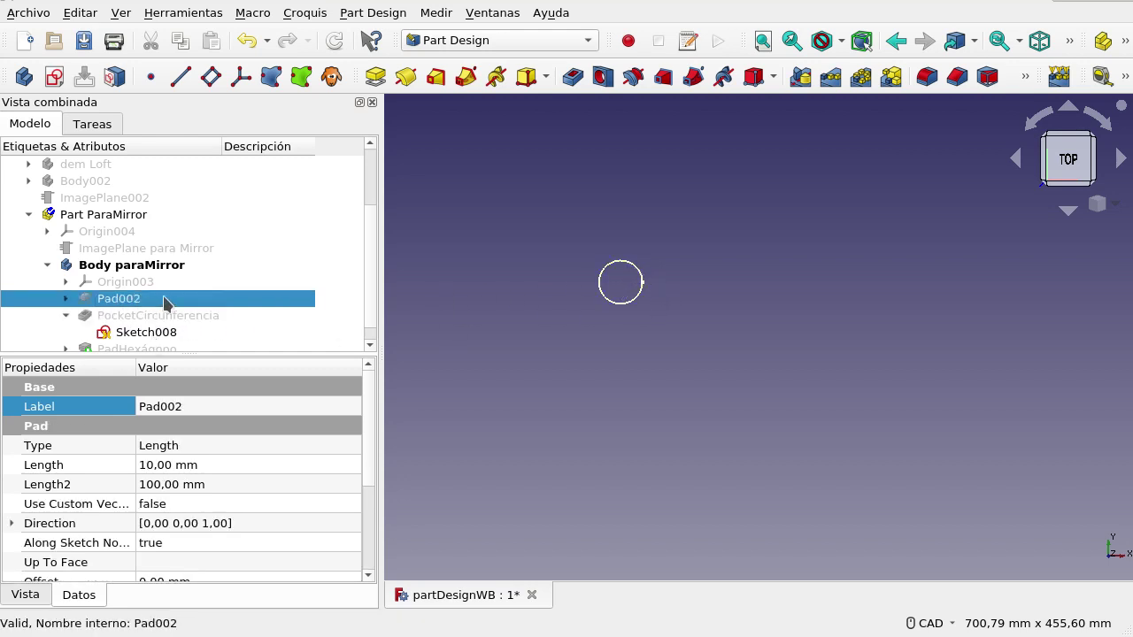
click(160, 334)
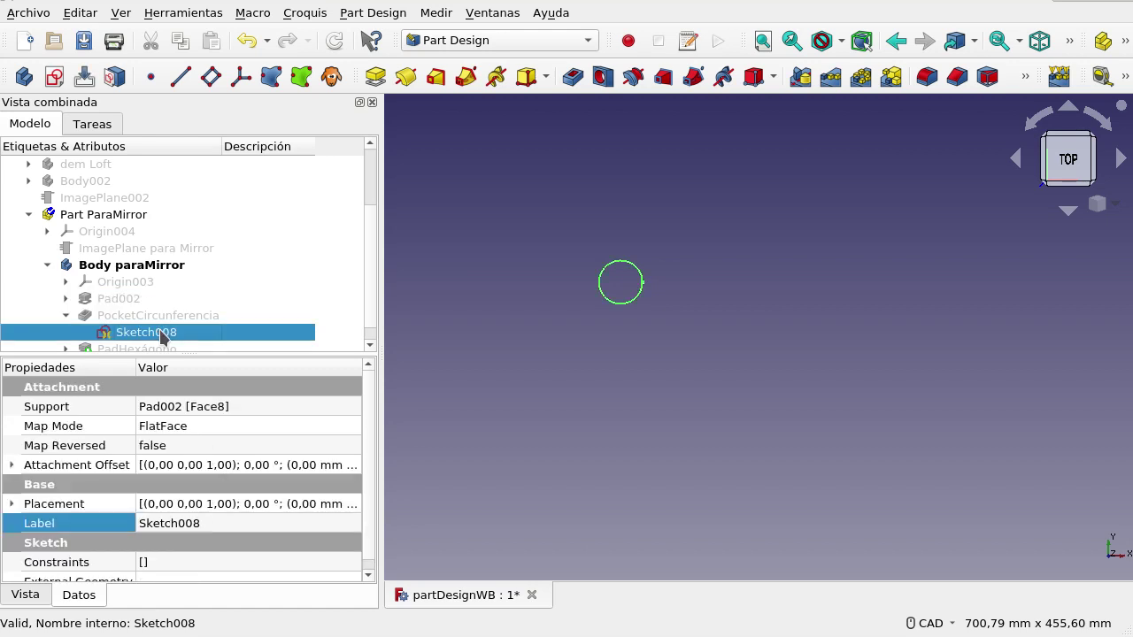
Make Pad002 visible again and select Sketch008.
click(132, 265)
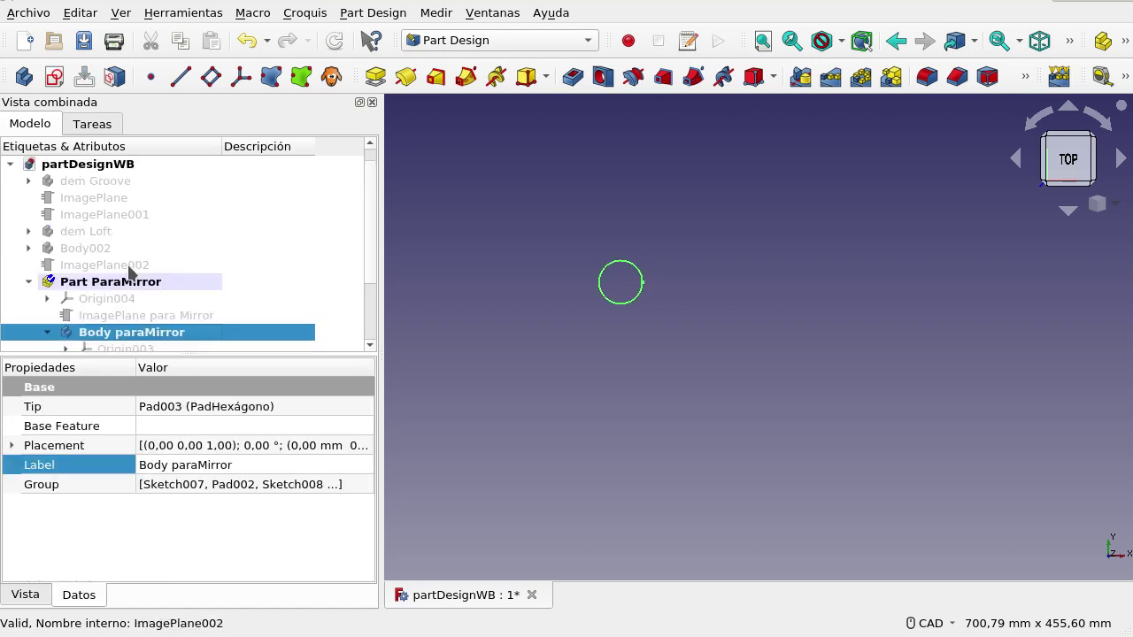
scroll(160, 320, down, 2)
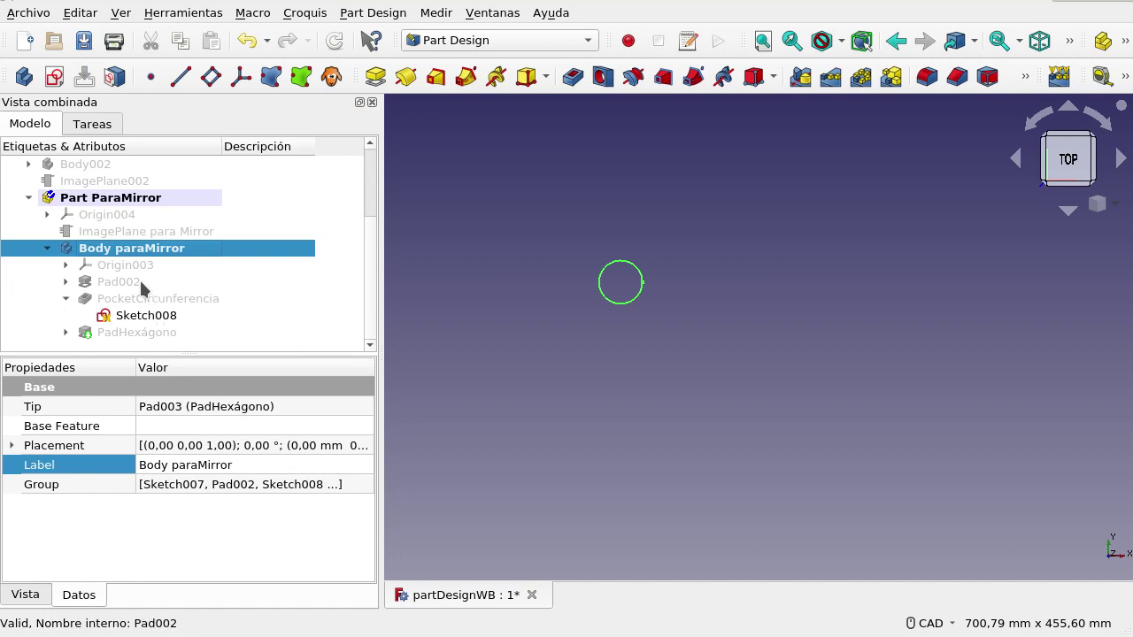
click(140, 281)
key(space)
click(175, 321)
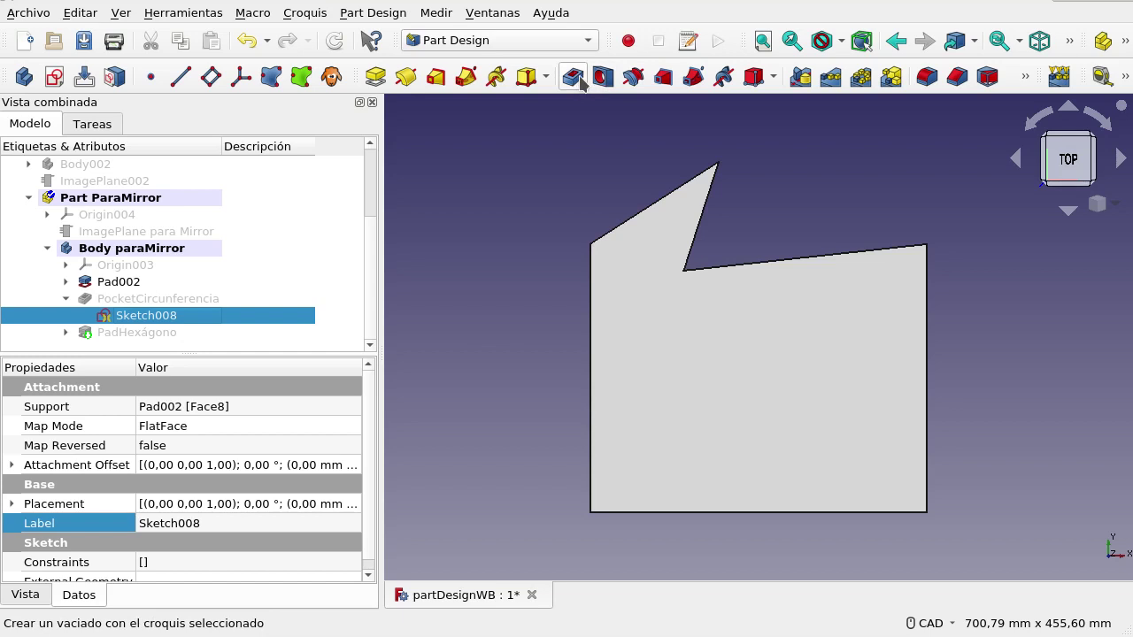
Show PocketCircunferencia to reveal the round hole, then collapse its branch.
click(212, 304)
key(space)
click(159, 320)
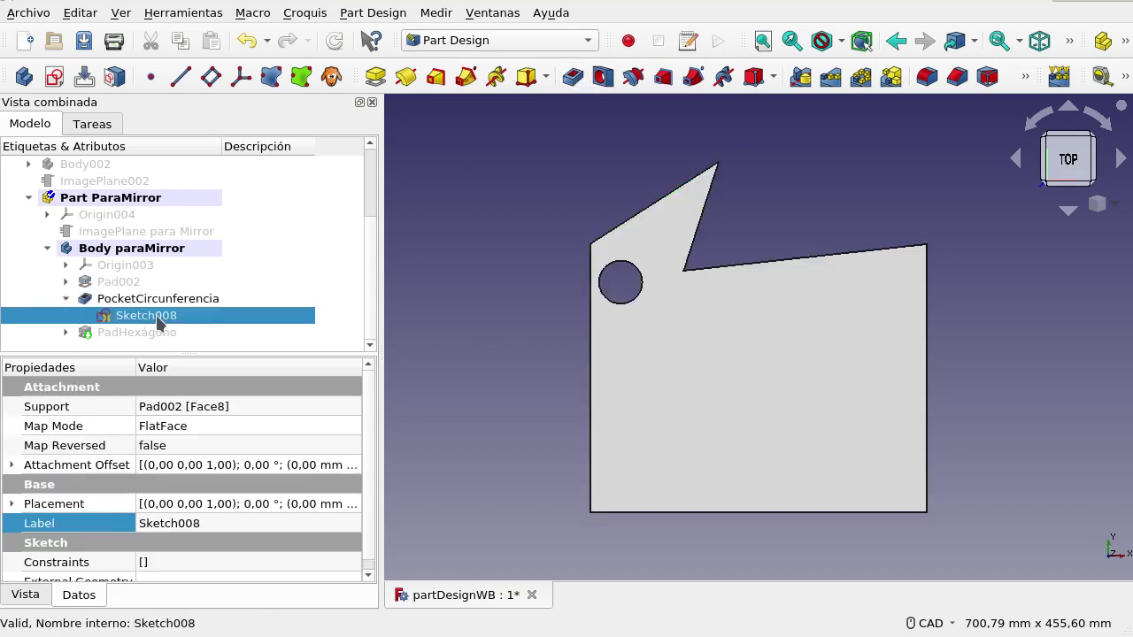
click(65, 298)
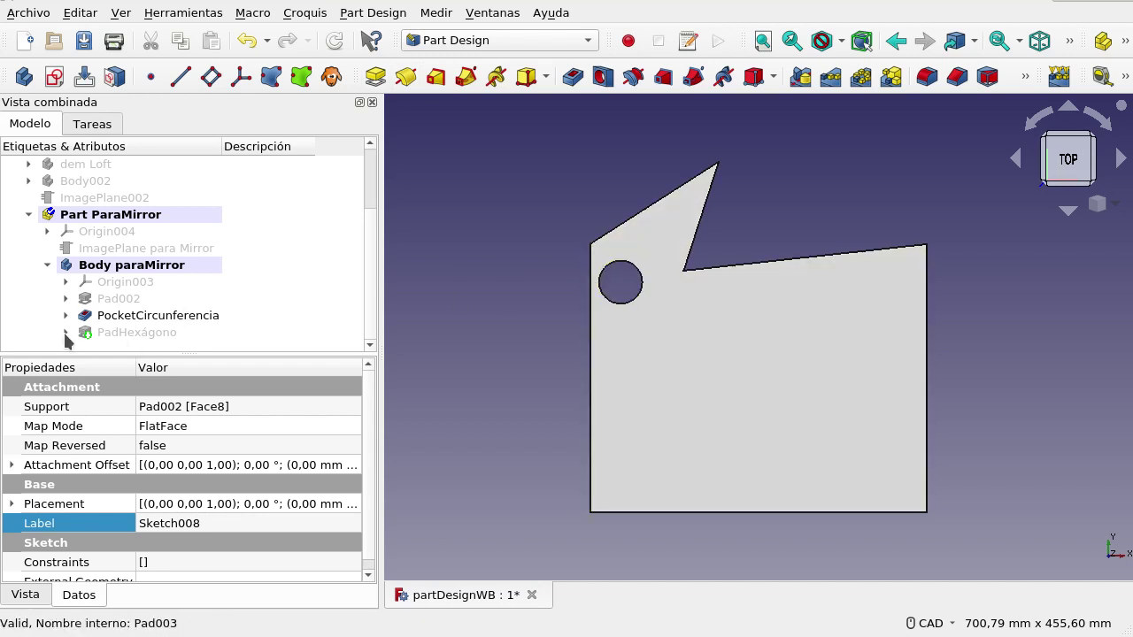
Expand PadHexágono and hide the pocketed plate PocketCircunferencia.
click(67, 335)
scroll(157, 310, down, 1)
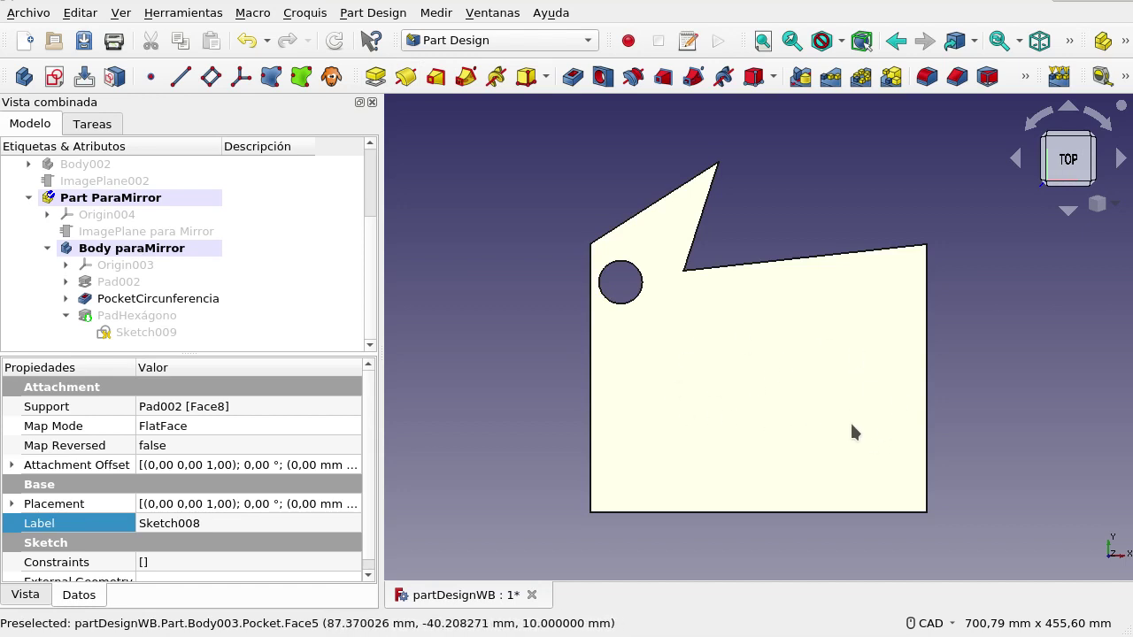
click(155, 335)
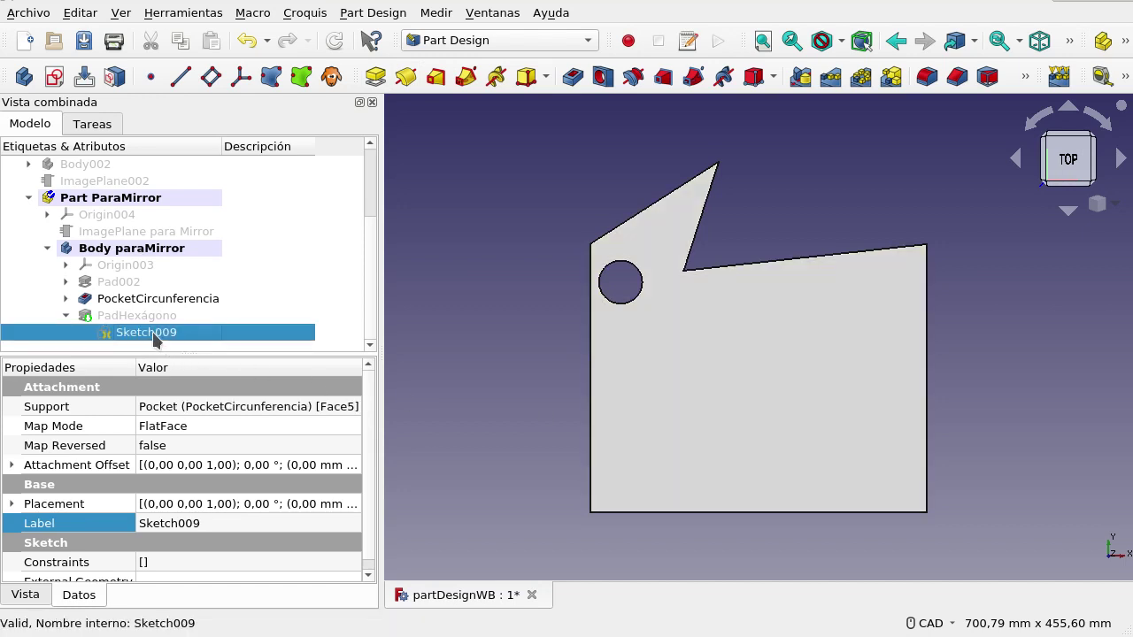
click(142, 298)
key(space)
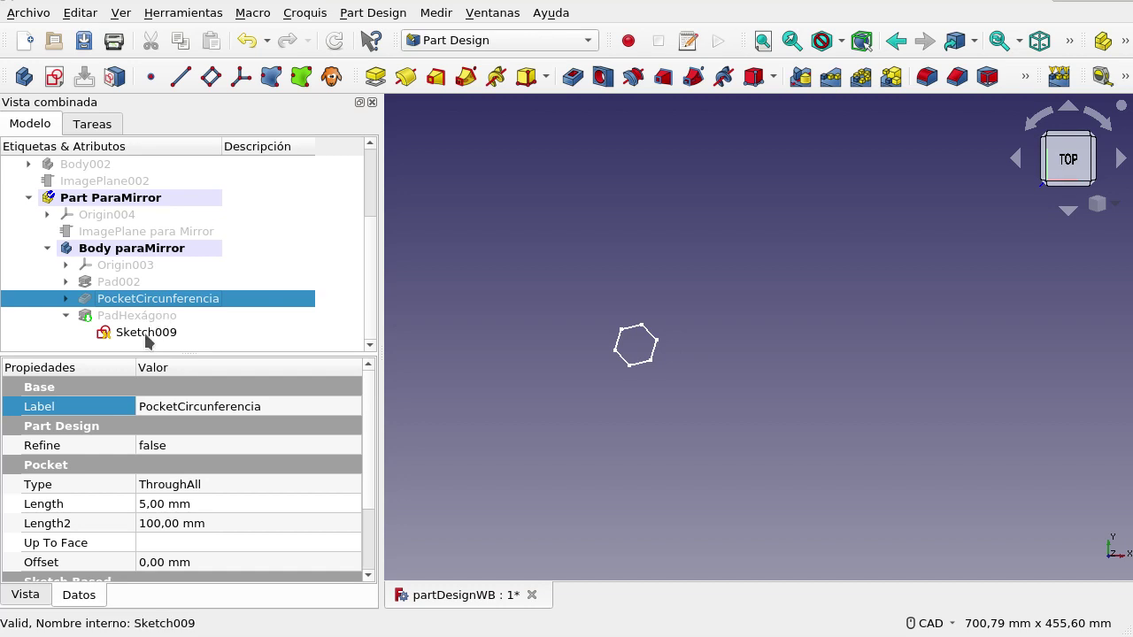
Hide the hexagon Sketch009 and collapse the base pad's branch.
click(66, 281)
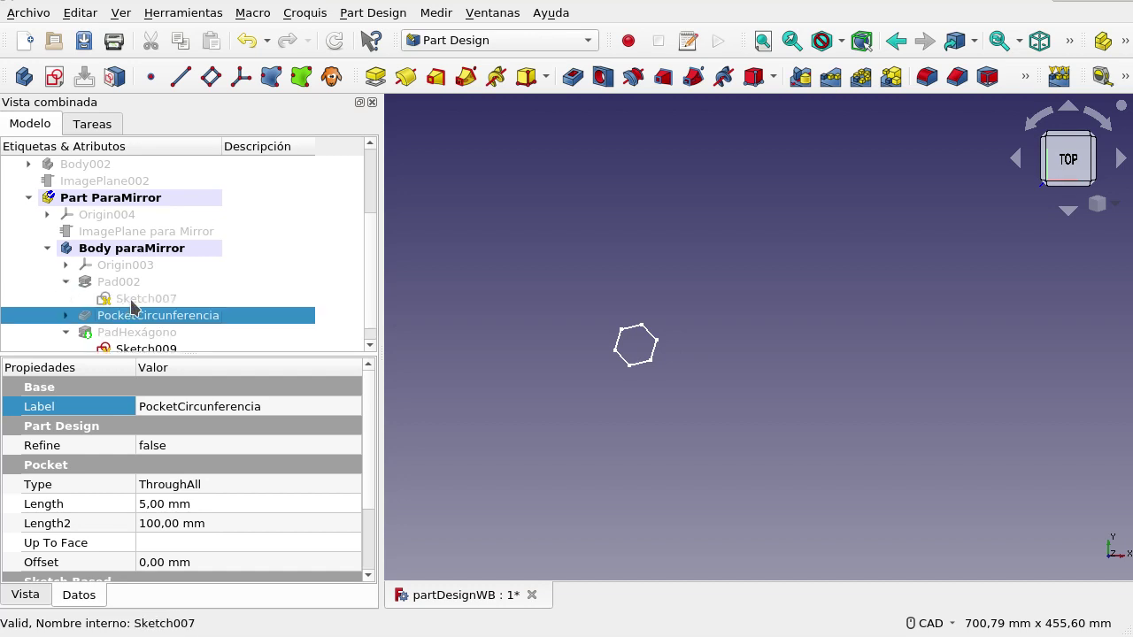
click(132, 348)
key(space)
click(131, 298)
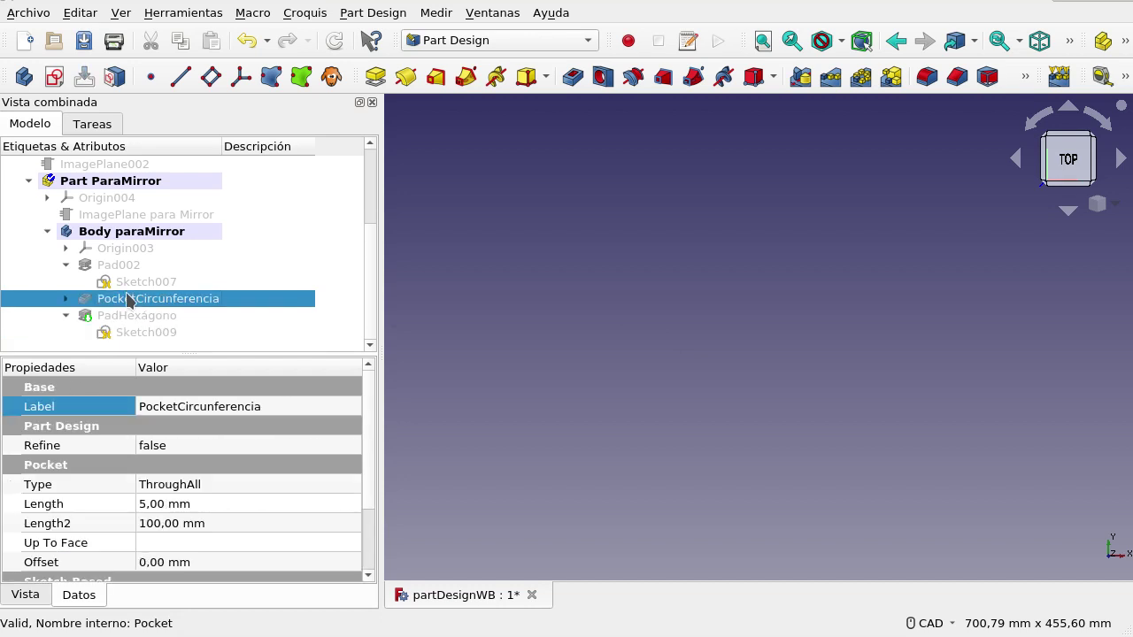
click(128, 281)
click(65, 265)
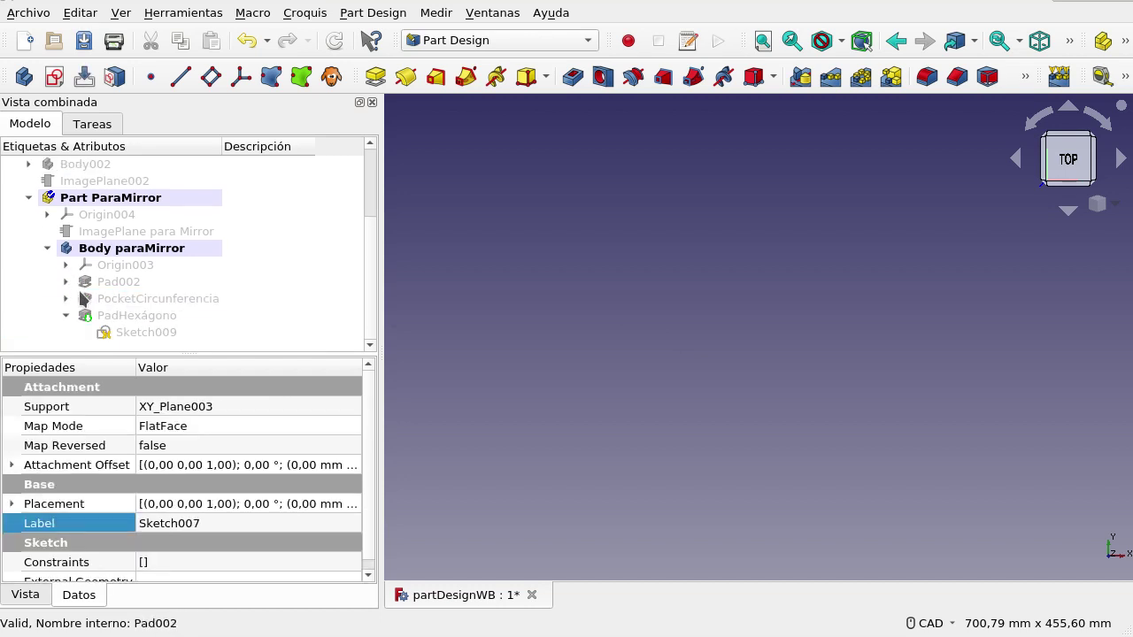
click(65, 298)
double_click(122, 315)
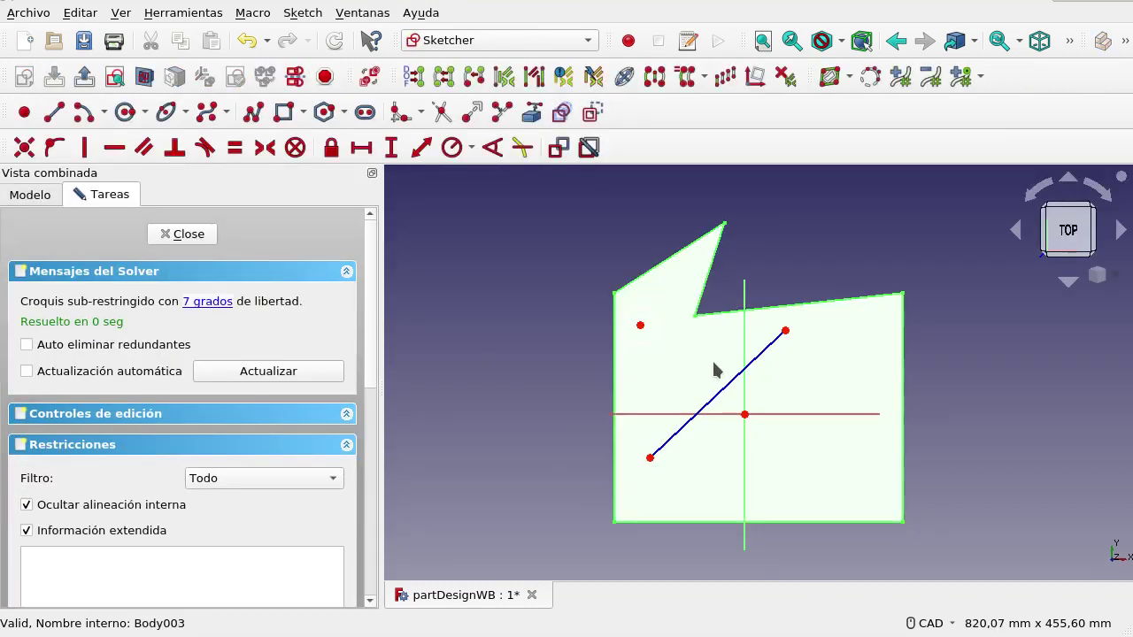
click(640, 325)
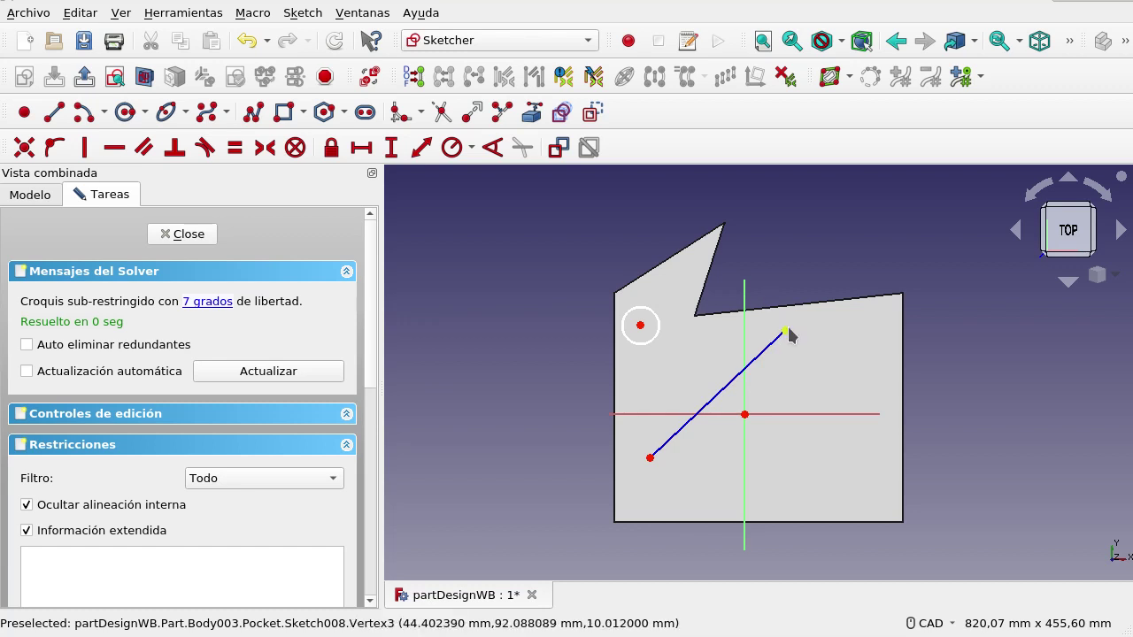
click(188, 234)
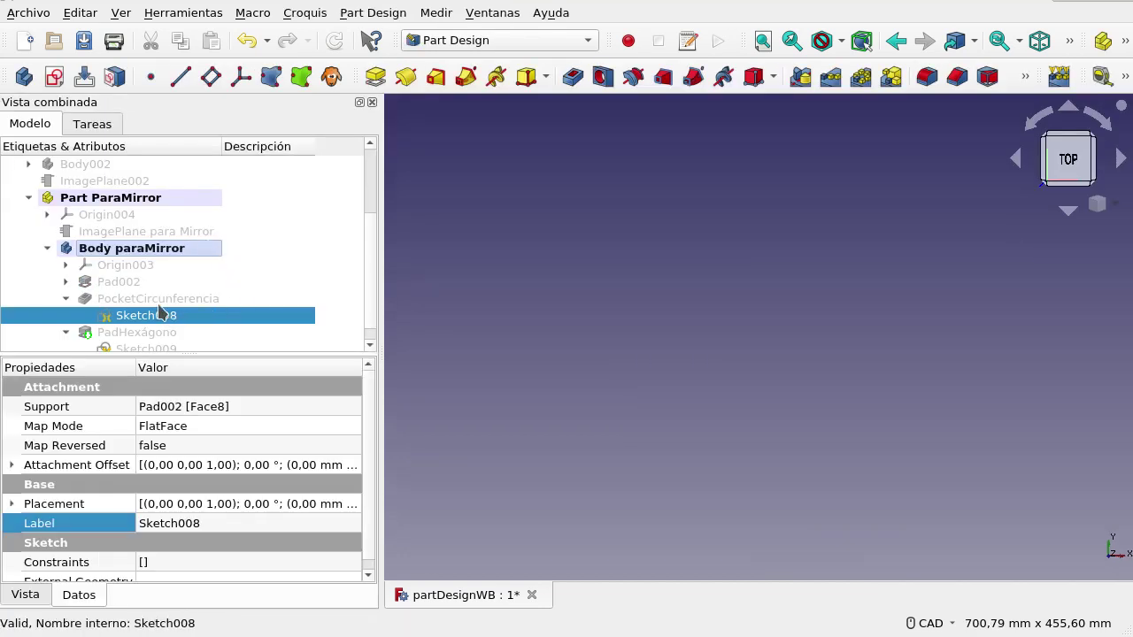
Show PocketCircunferencia again, then select the hexagon Sketch009.
click(158, 299)
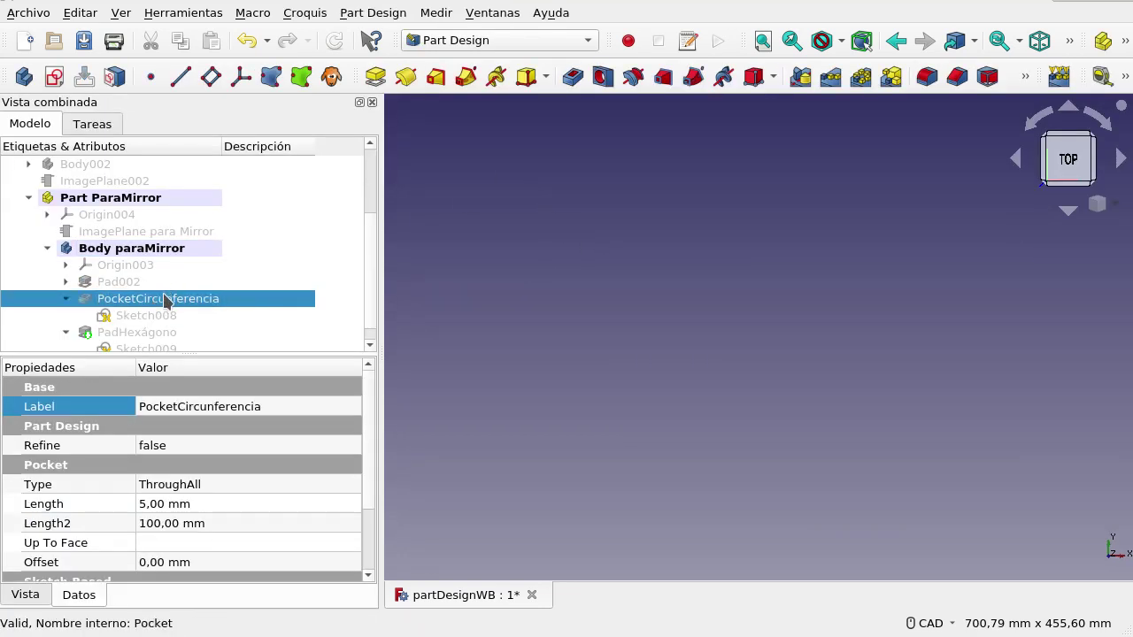
key(space)
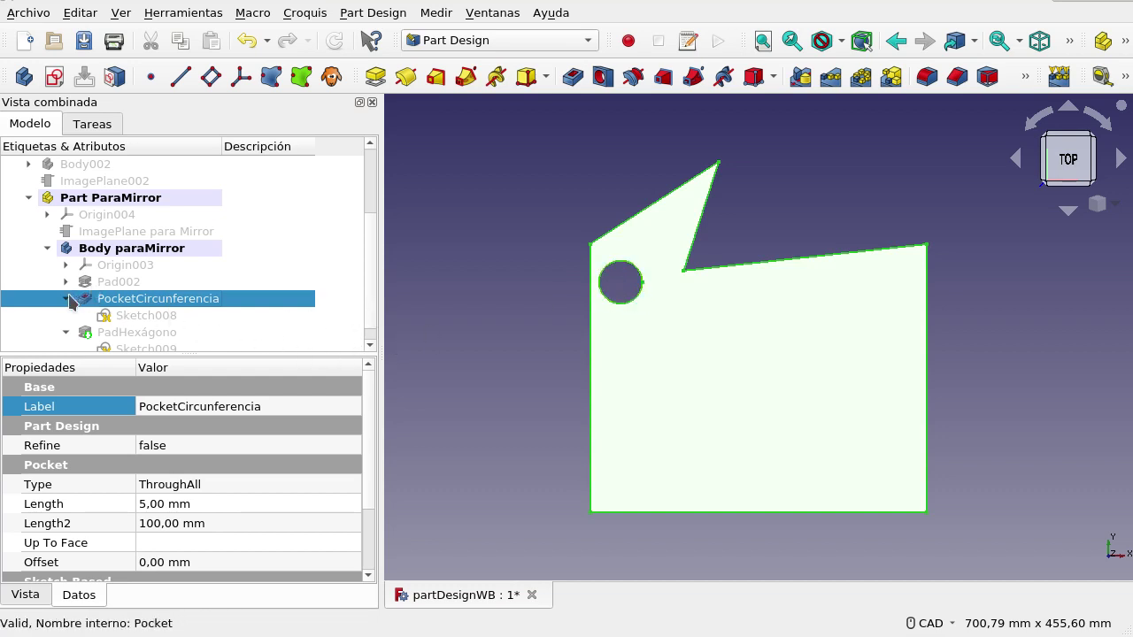
scroll(133, 310, down, 1)
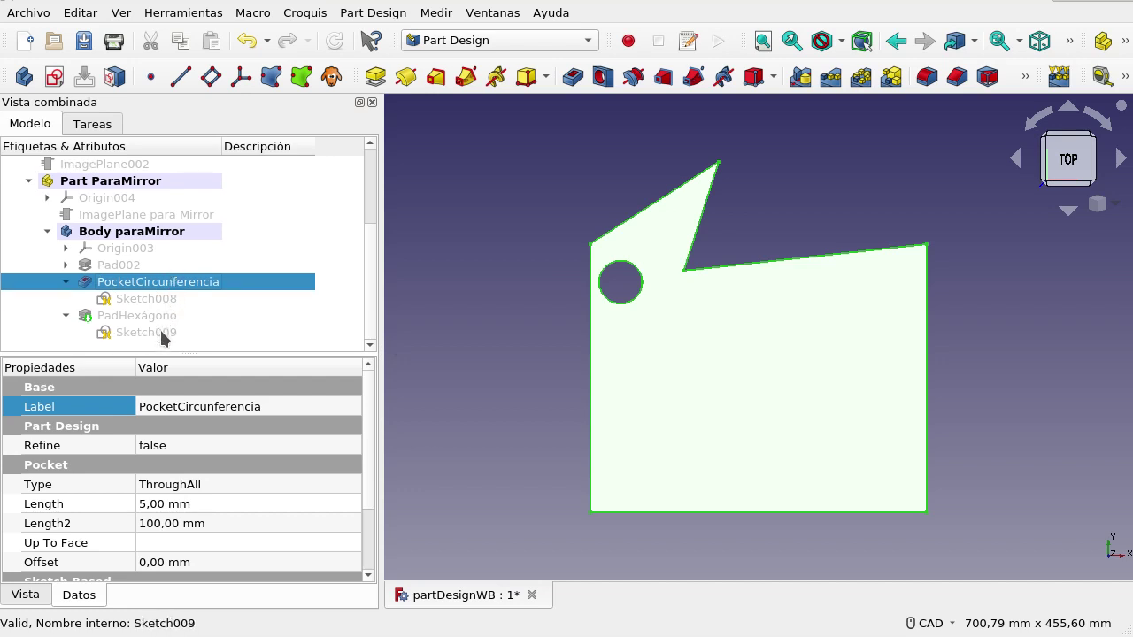
click(162, 334)
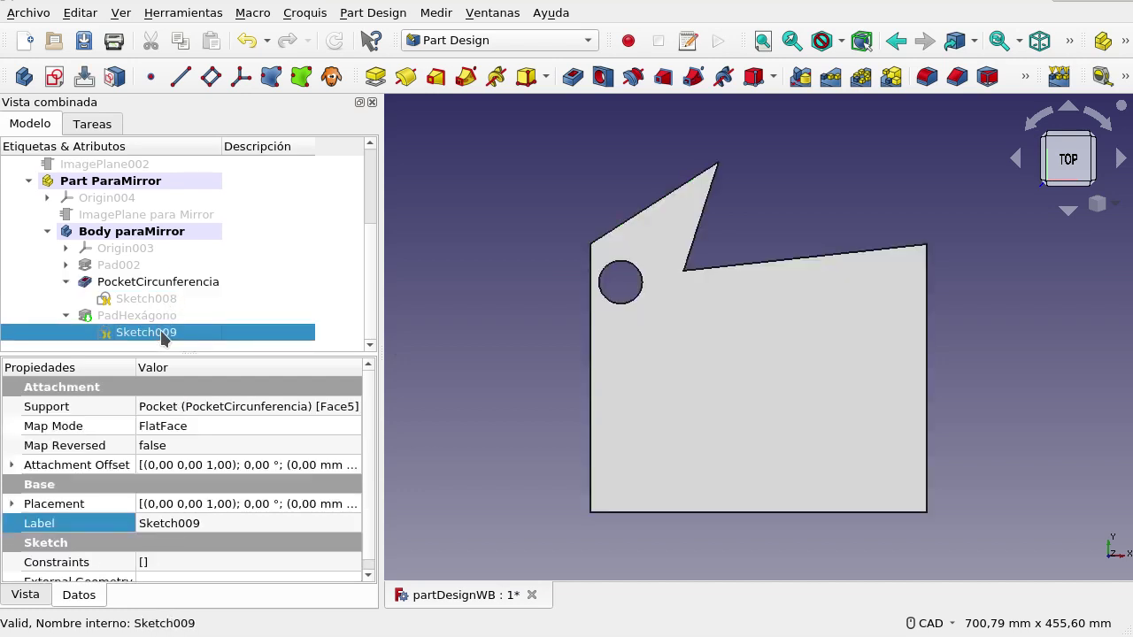
double_click(163, 335)
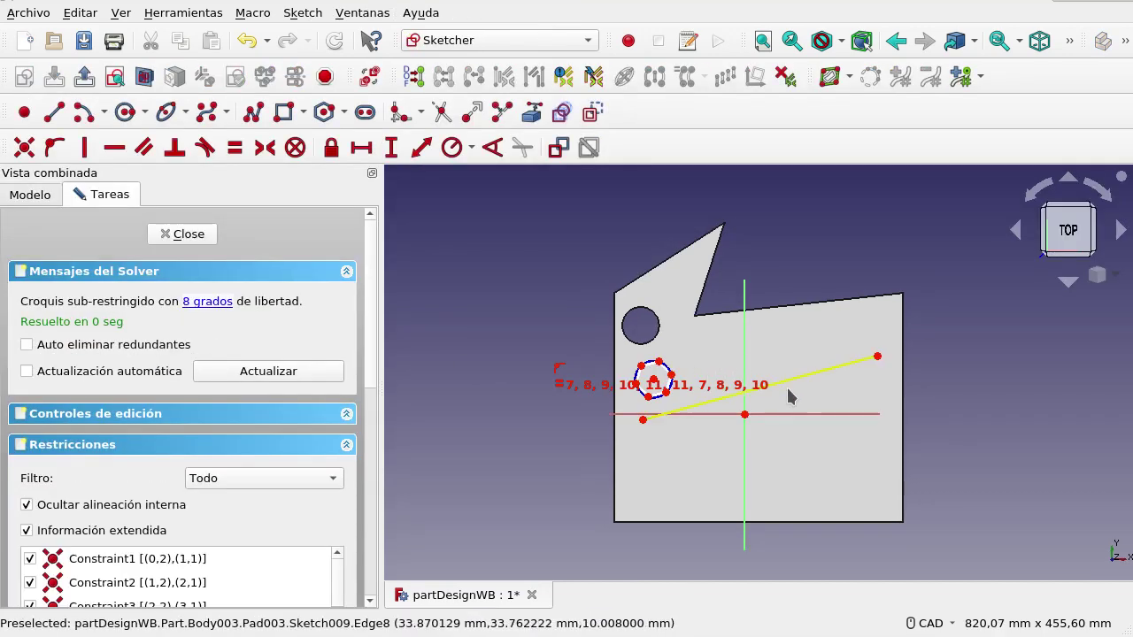
scroll(680, 366, up, 2)
scroll(679, 366, up, 2)
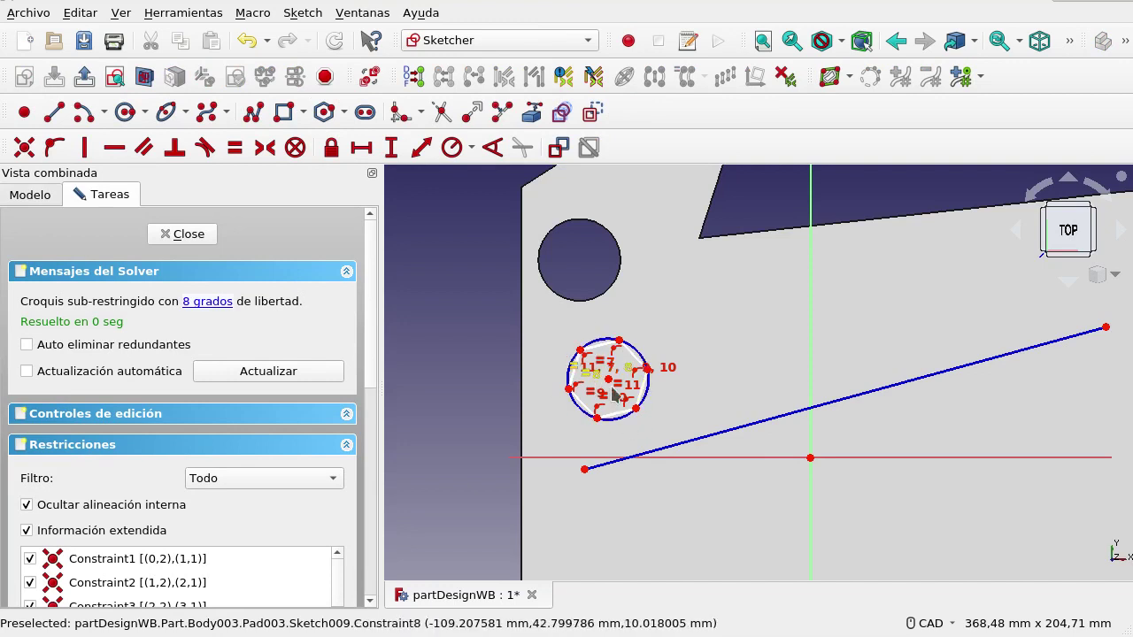
scroll(612, 378, down, 1)
scroll(613, 378, down, 1)
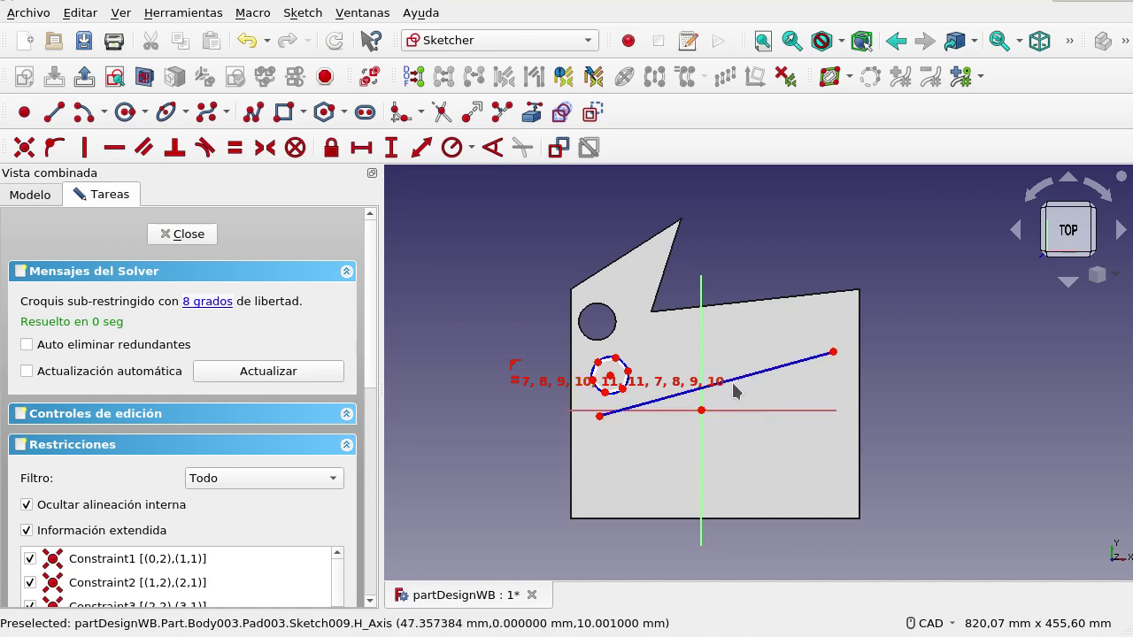
click(188, 235)
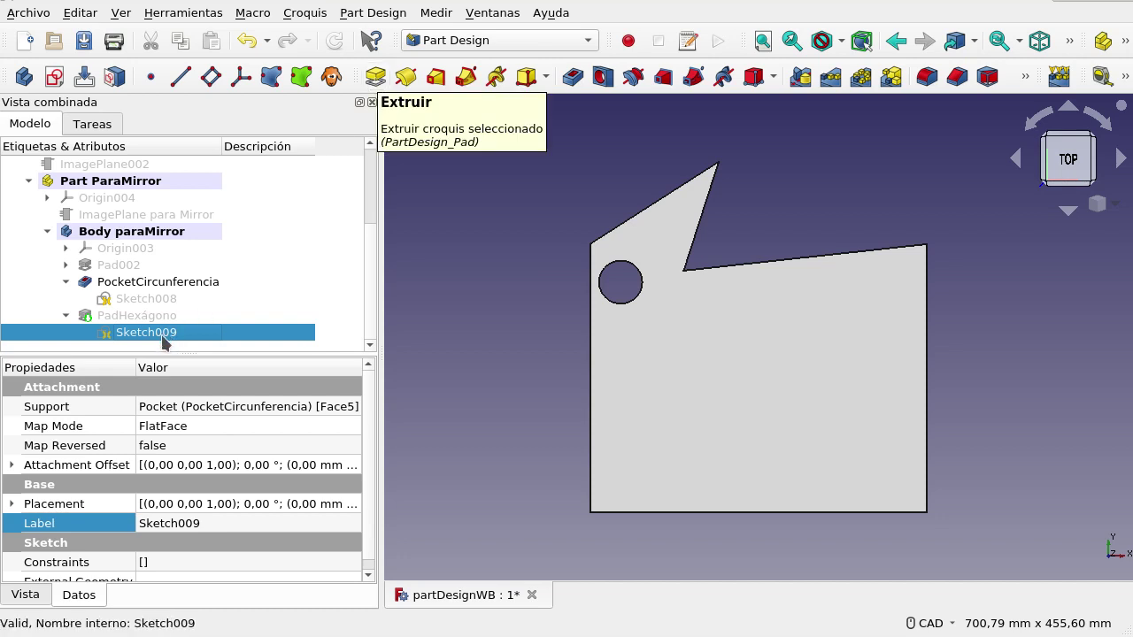
Show the 22 mm PadHexágono prism, orbit to view it, then return to the top view.
click(153, 318)
key(space)
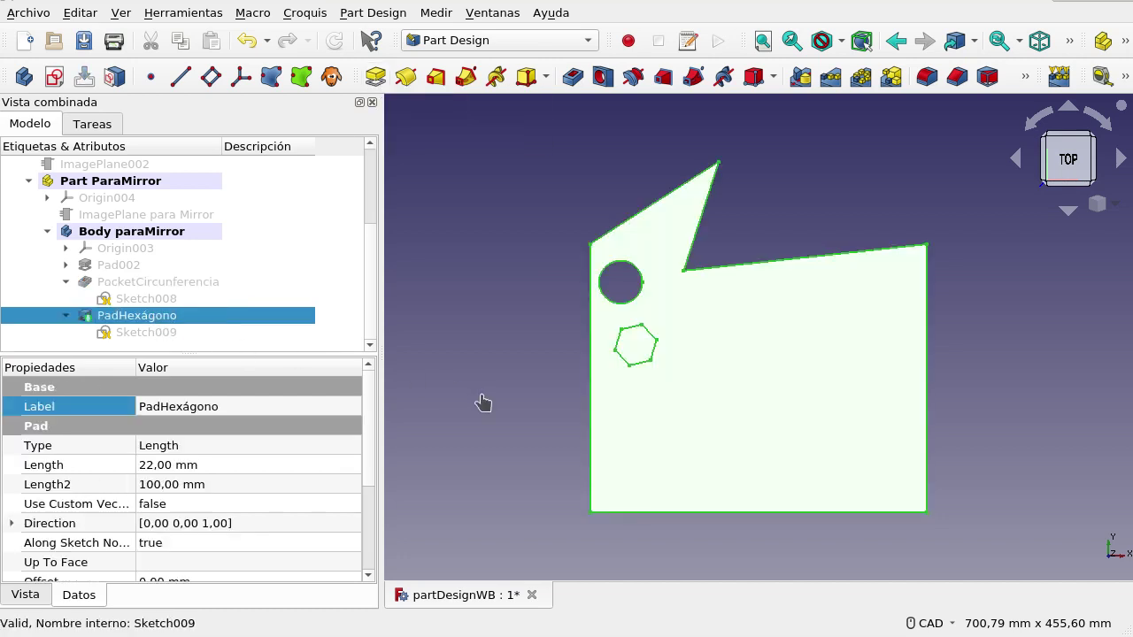
click(482, 400)
middle_drag(650, 409, 799, 403)
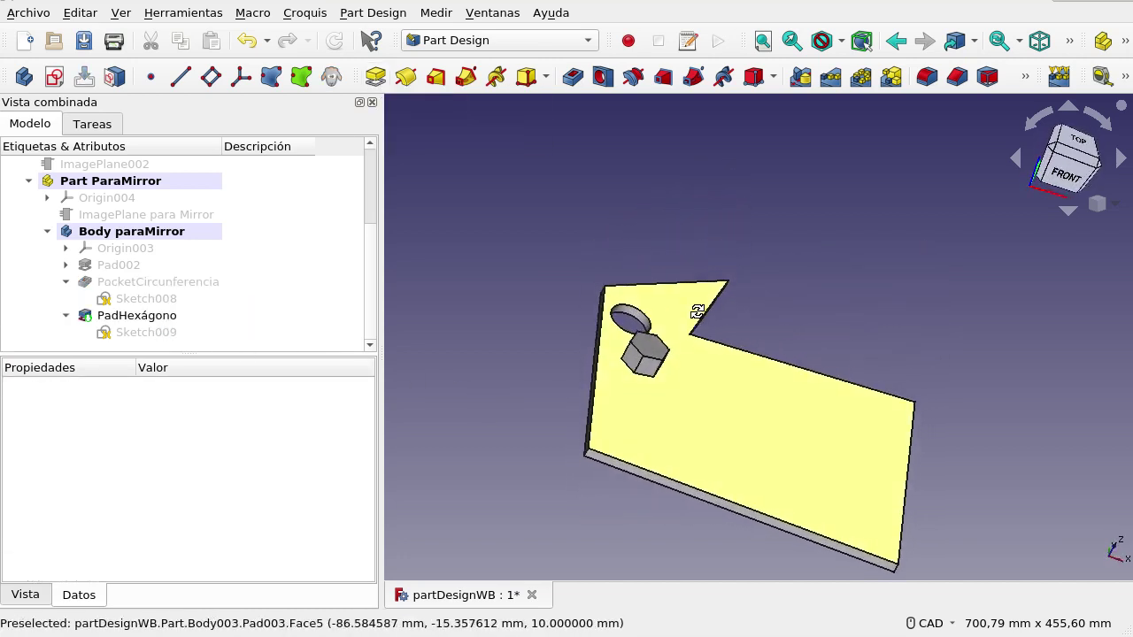
key(2)
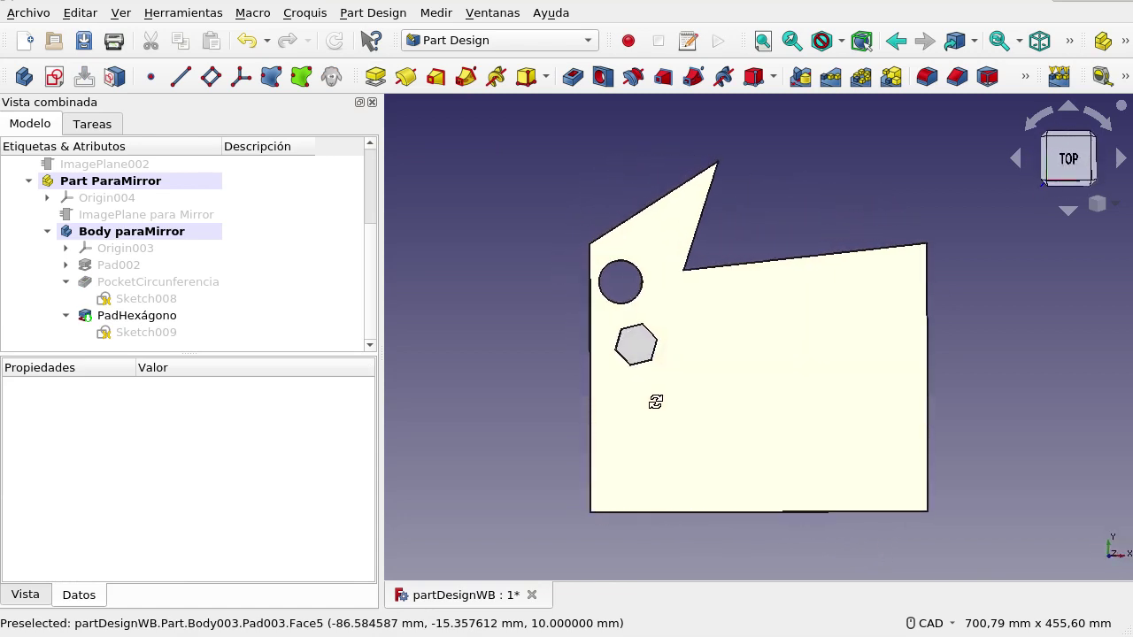